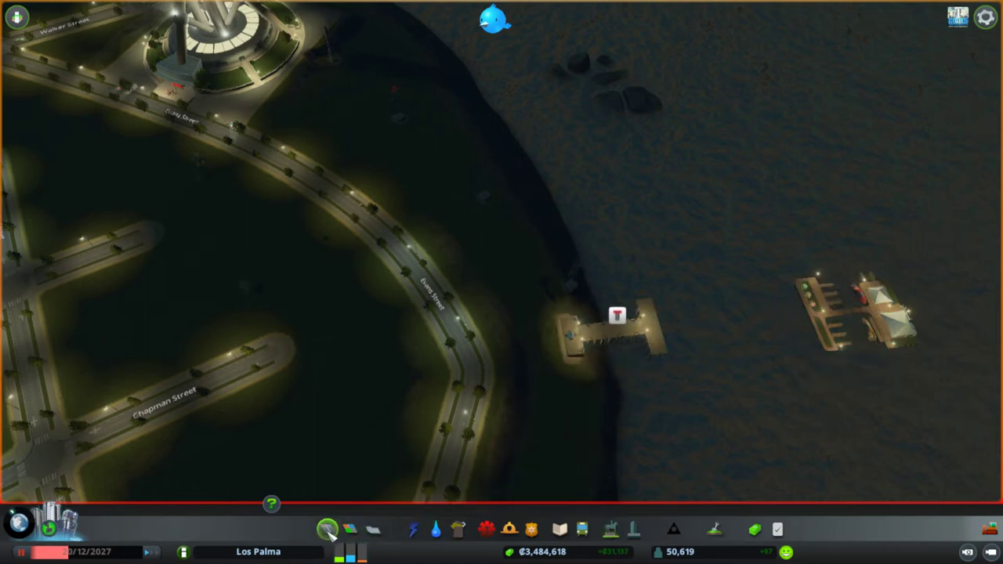
Select the tree-lined road type from the Roads panel.
left_click(328, 530)
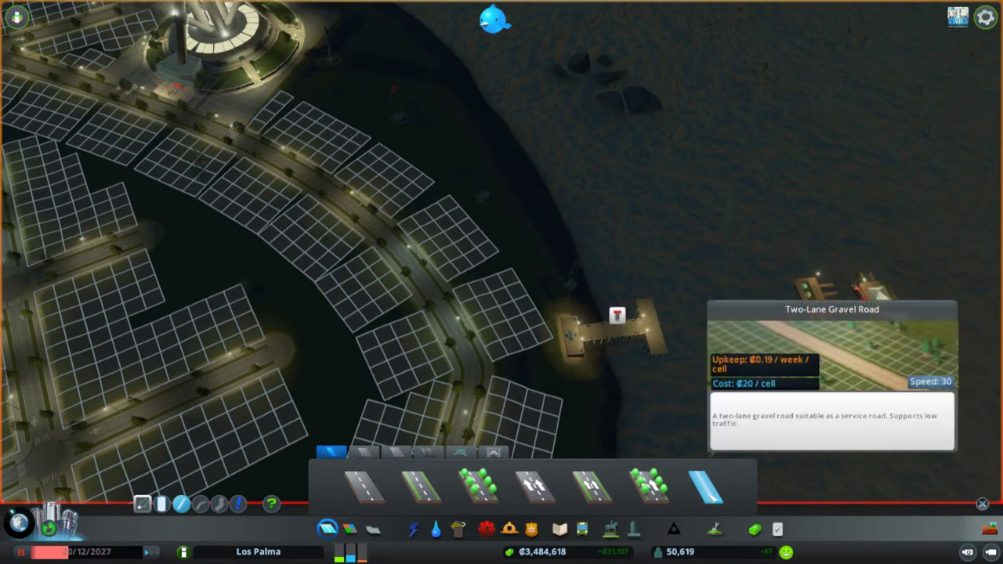
left_click(479, 485)
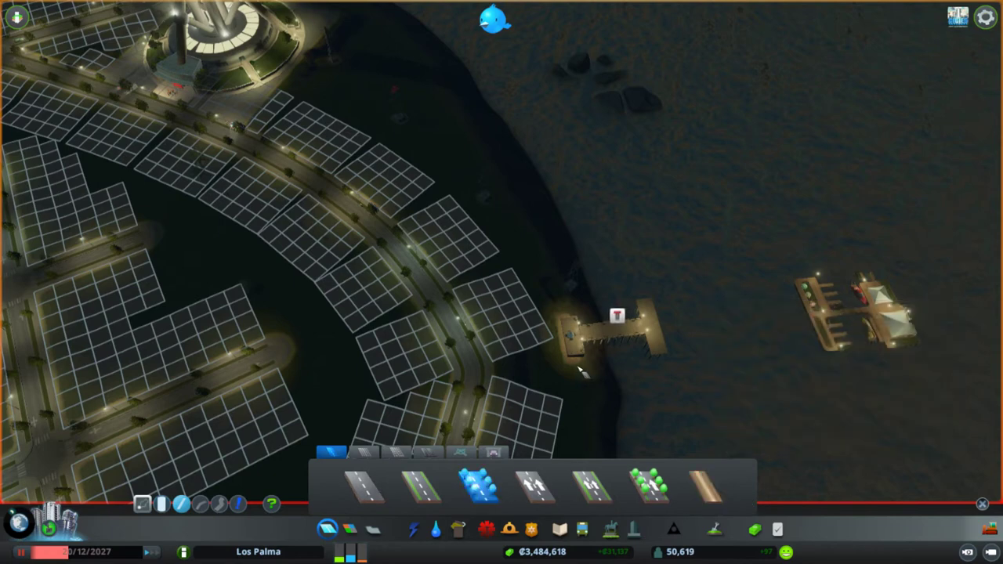
Lay a road from the curved street to the shoreline beside the lit café pier.
left_click(483, 371)
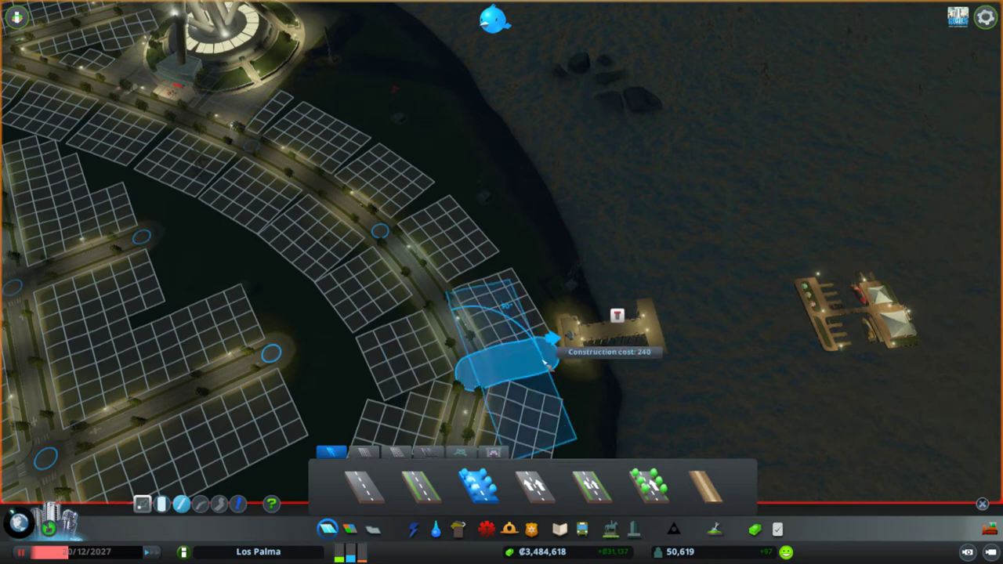
left_click(547, 361)
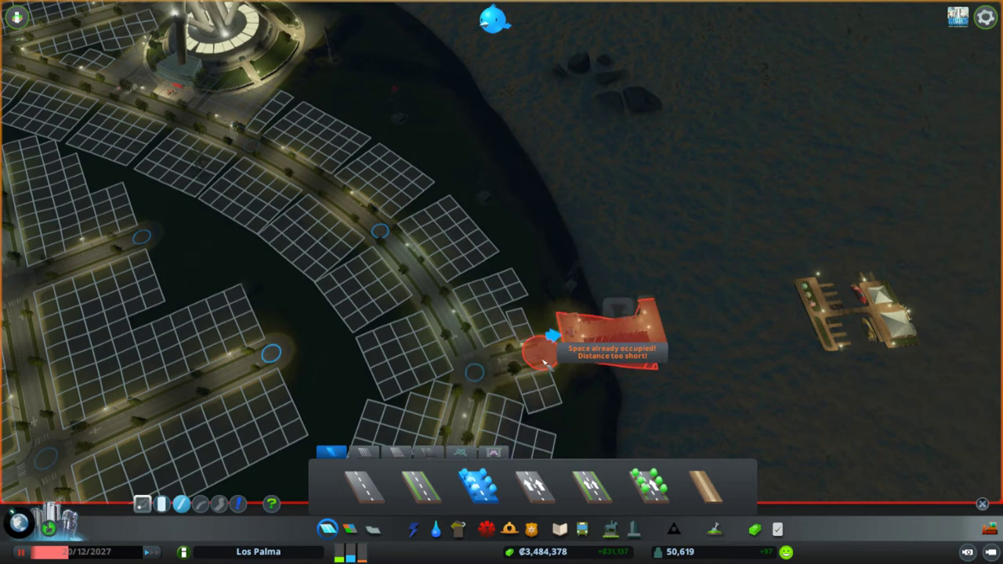
right_click(593, 392)
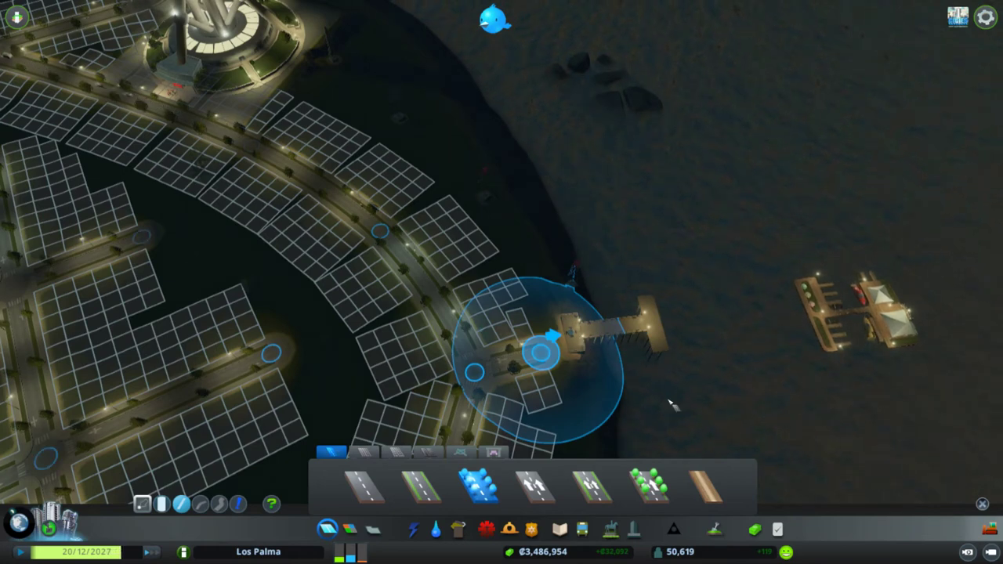
Exit the road tool, pan toward the café marina, and pause the simulation.
key("Escape")
scroll(679, 401, "up", 5)
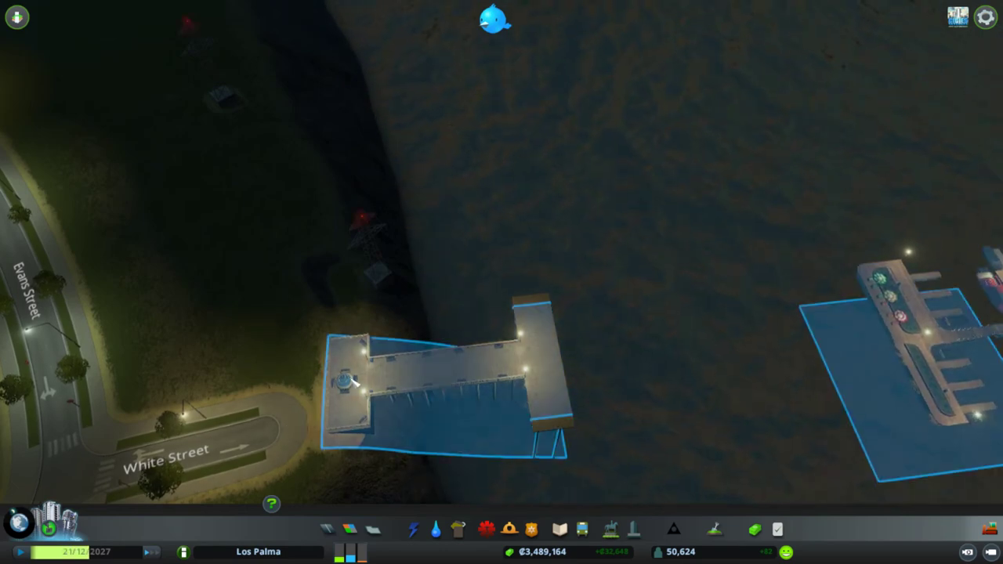
key("d")
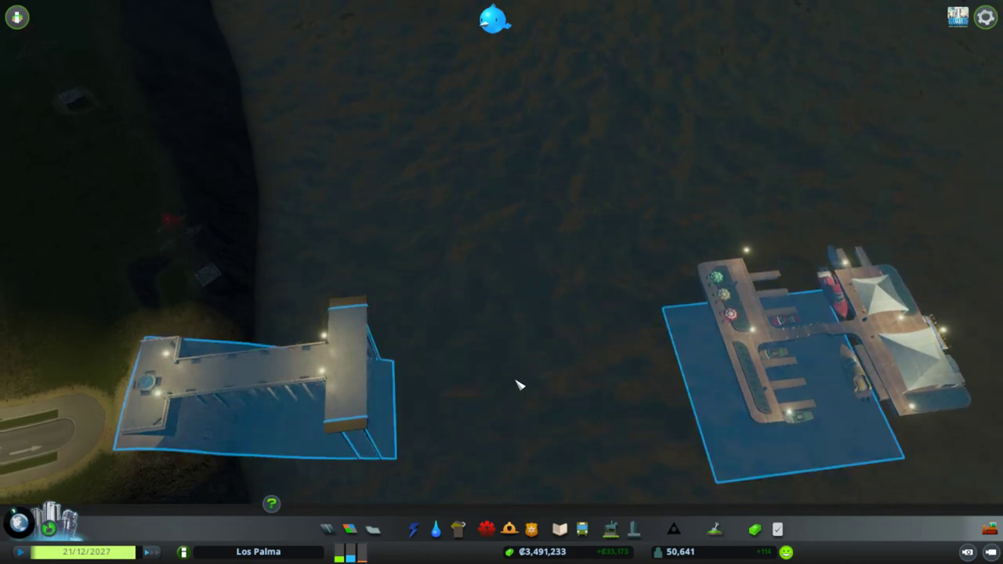
scroll(662, 376, "down", 3)
key("space")
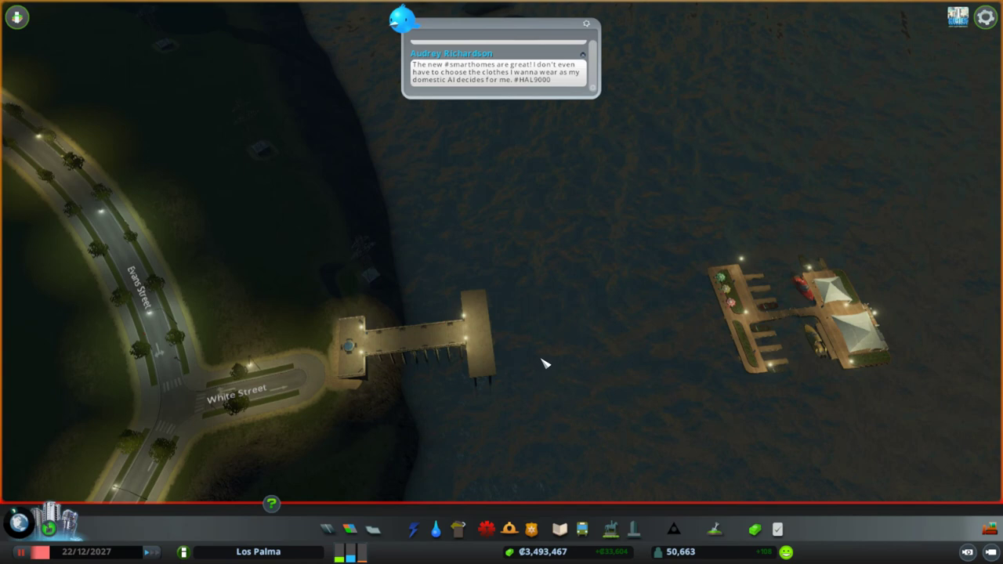